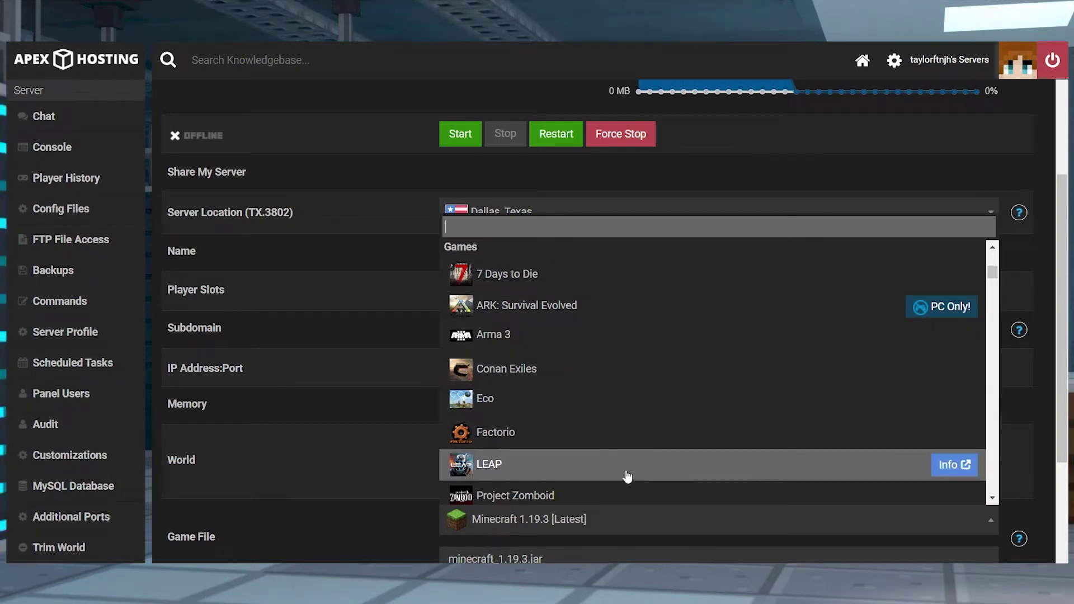
Preview 7 Days to Die and its overwrite warning, then close the games list keeping Minecraft 1.19.3
click(578, 277)
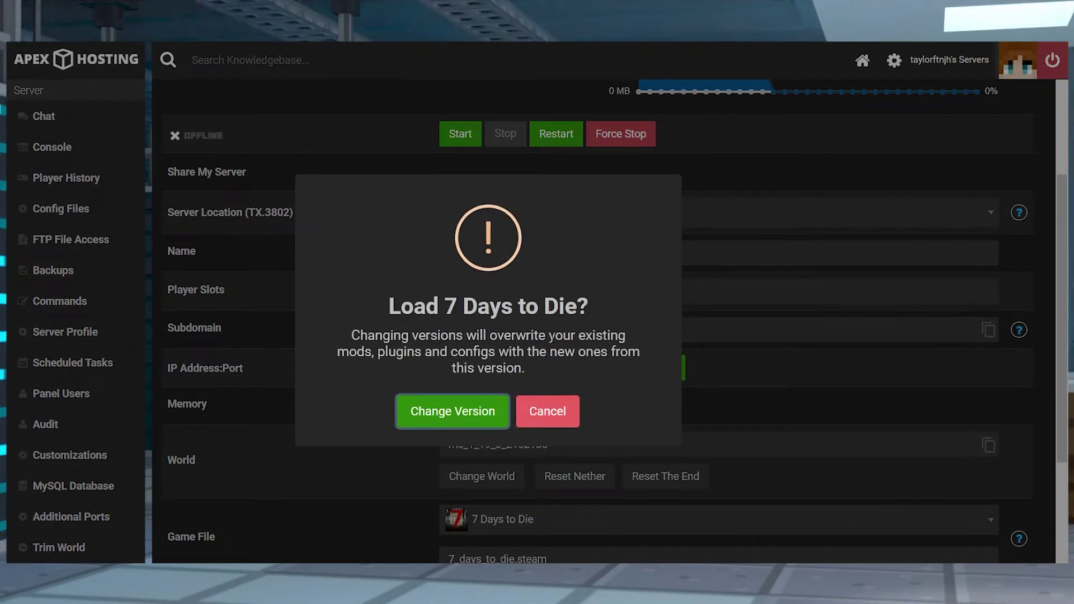
drag(539, 368, 345, 333)
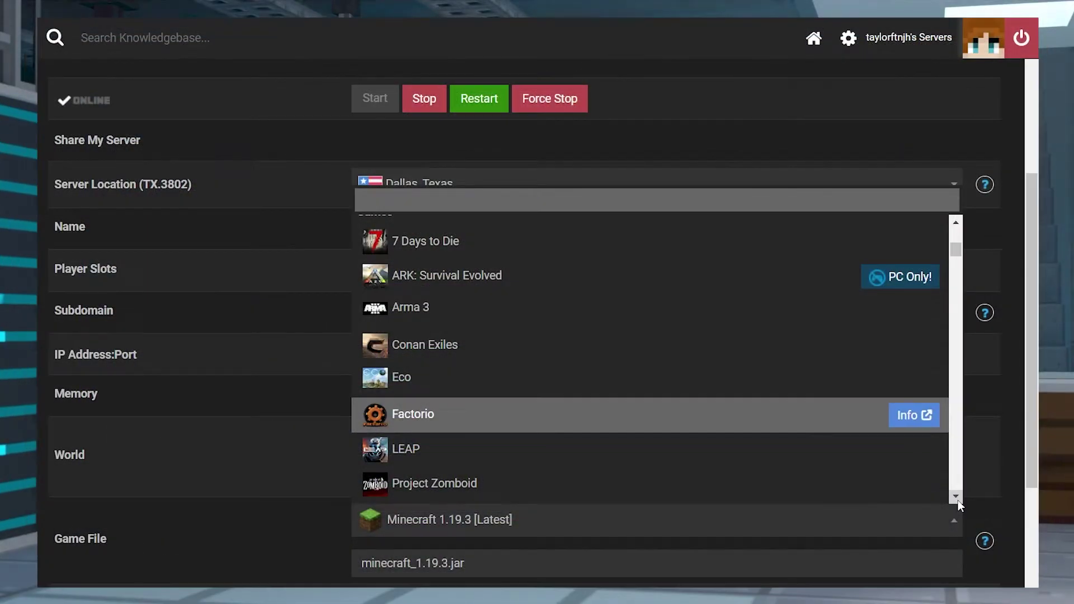
click(957, 498)
click(956, 498)
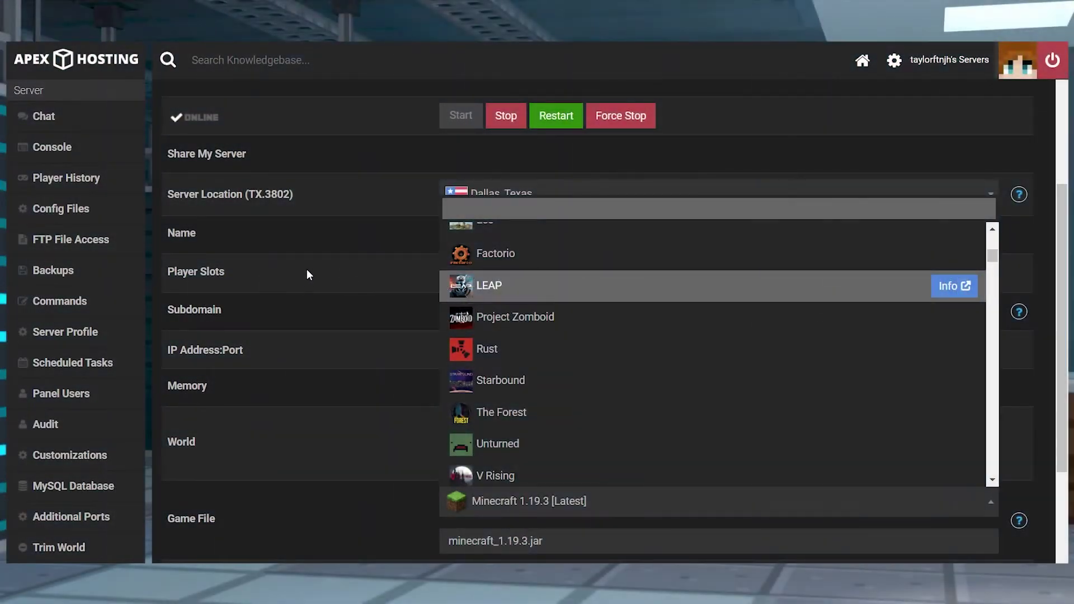
click(321, 273)
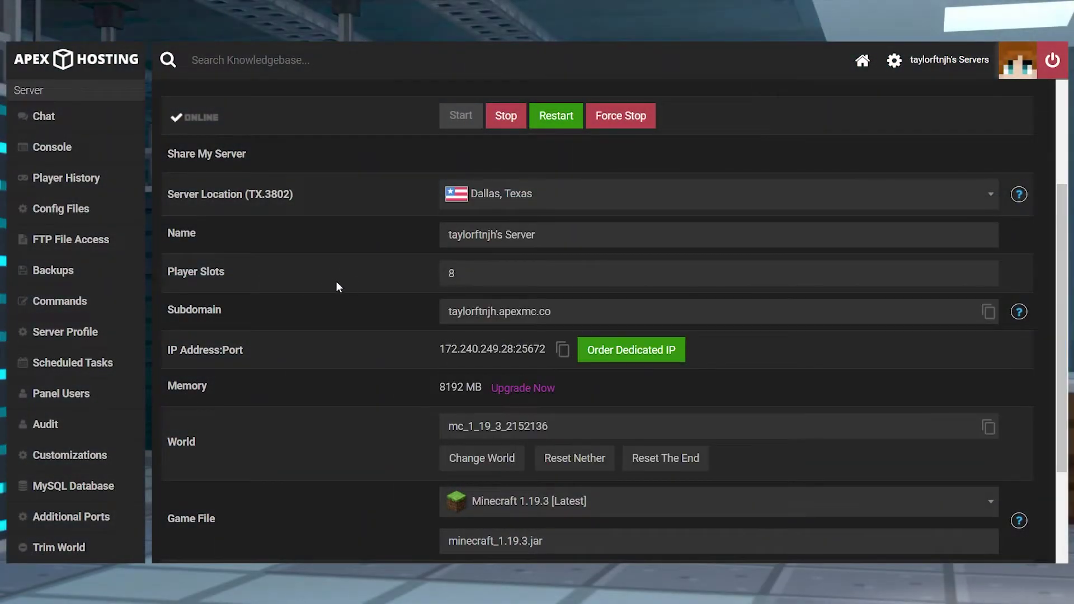
scroll(368, 291, up, 5)
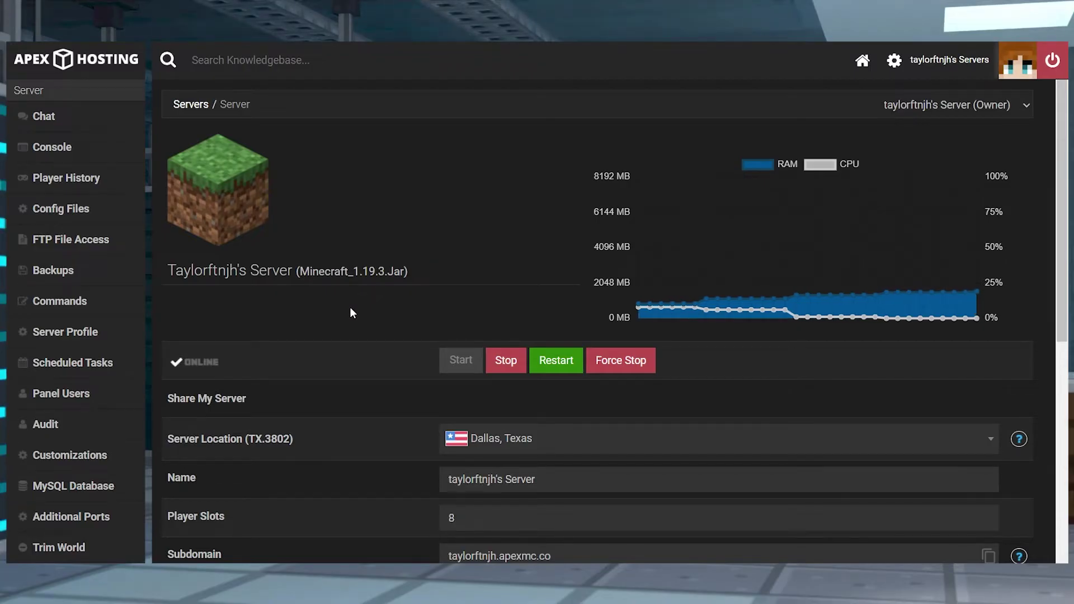
Stop the Minecraft server and select 7 Days to Die as the Game File
click(499, 360)
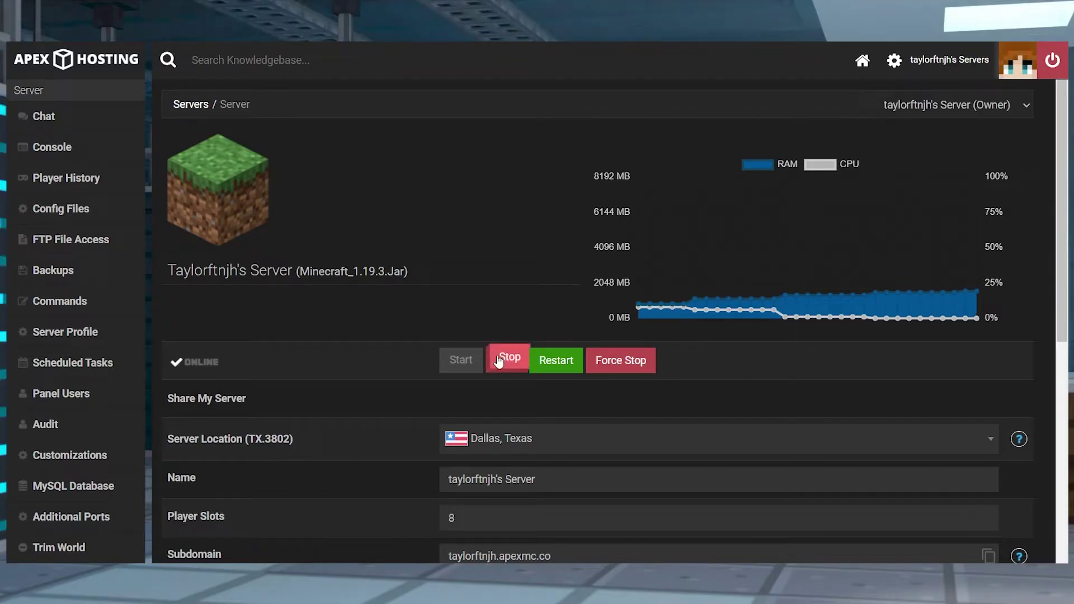
scroll(329, 339, down, 4)
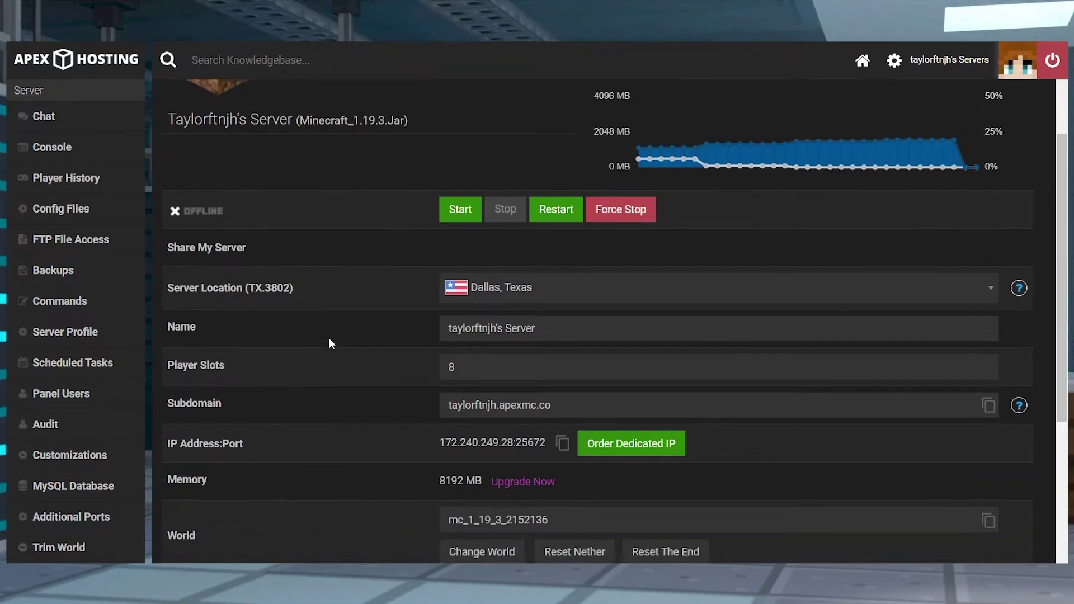
drag(216, 537, 162, 538)
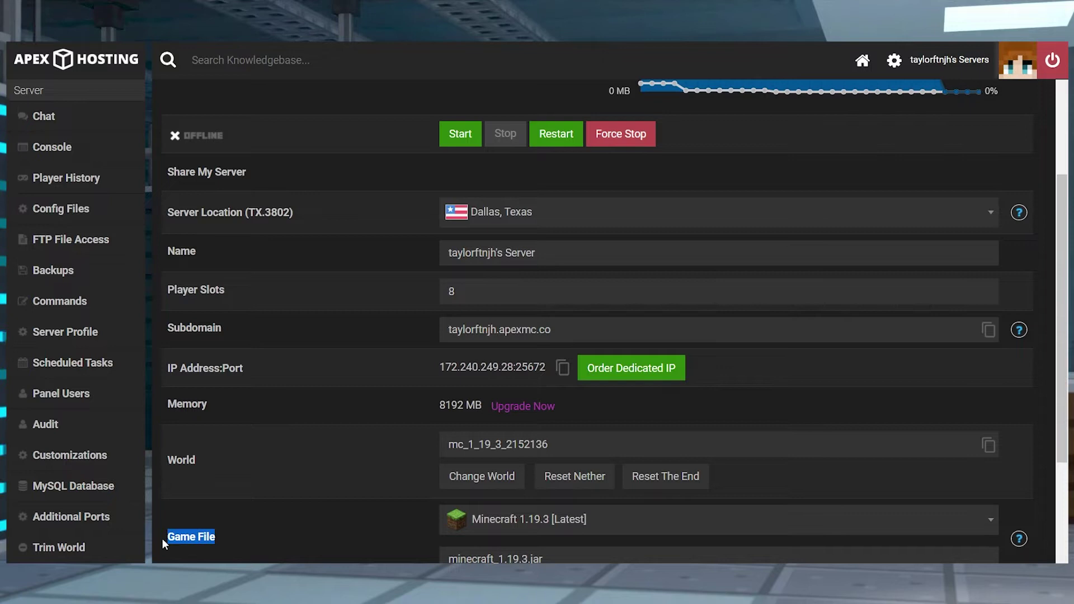
click(654, 525)
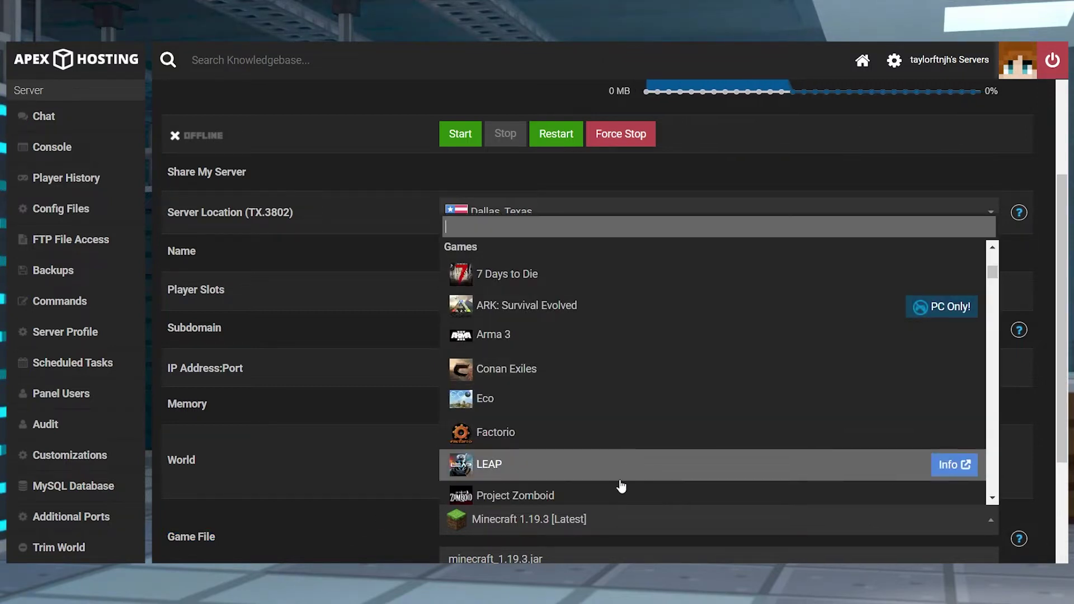
click(578, 280)
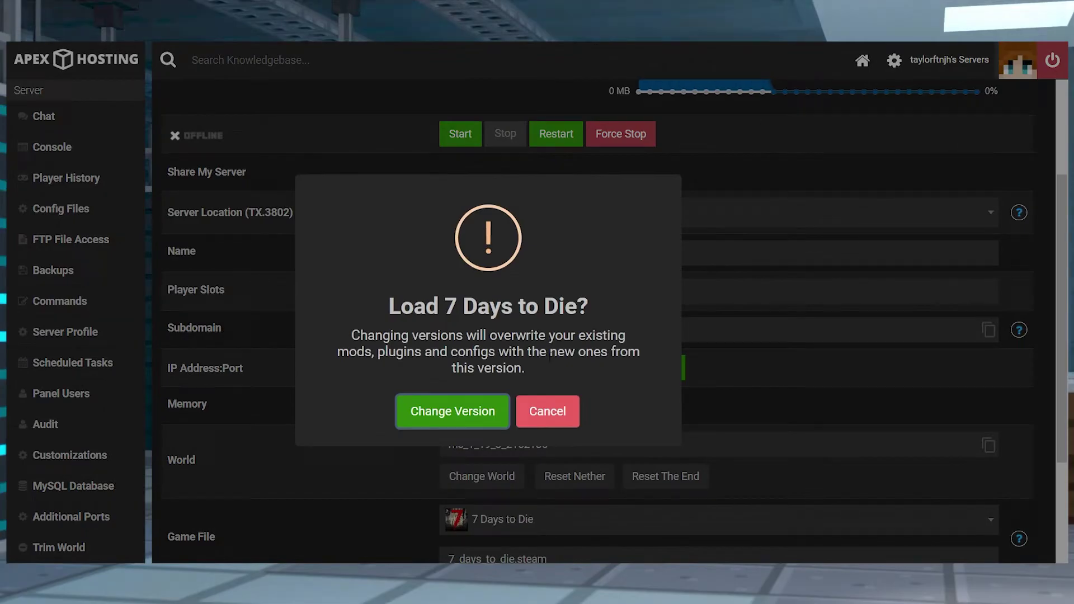
drag(539, 368, 350, 338)
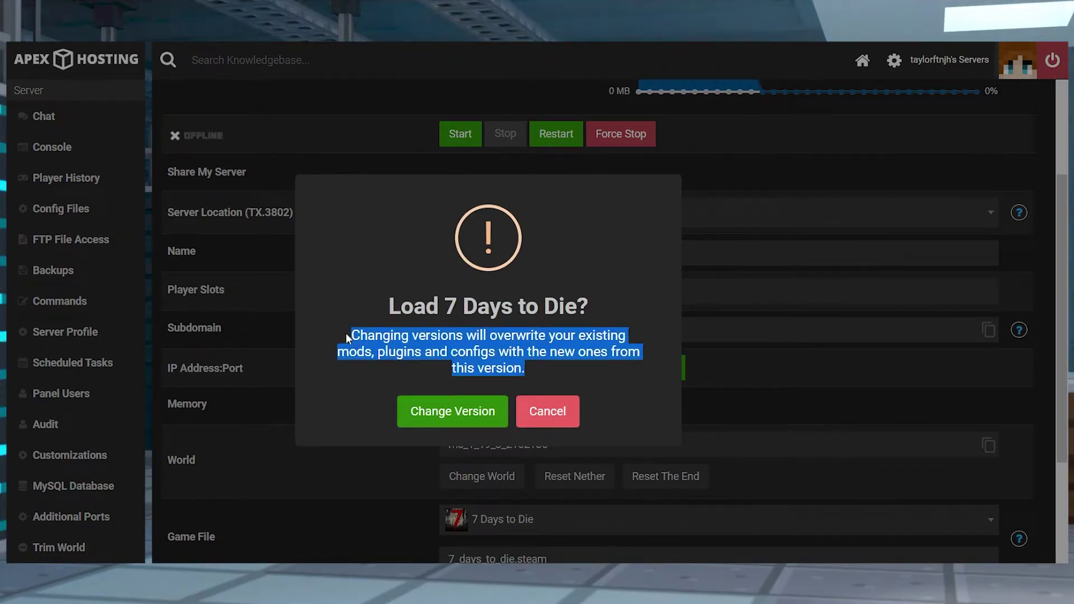
Confirm the version change, create a new world and restart the server
click(449, 420)
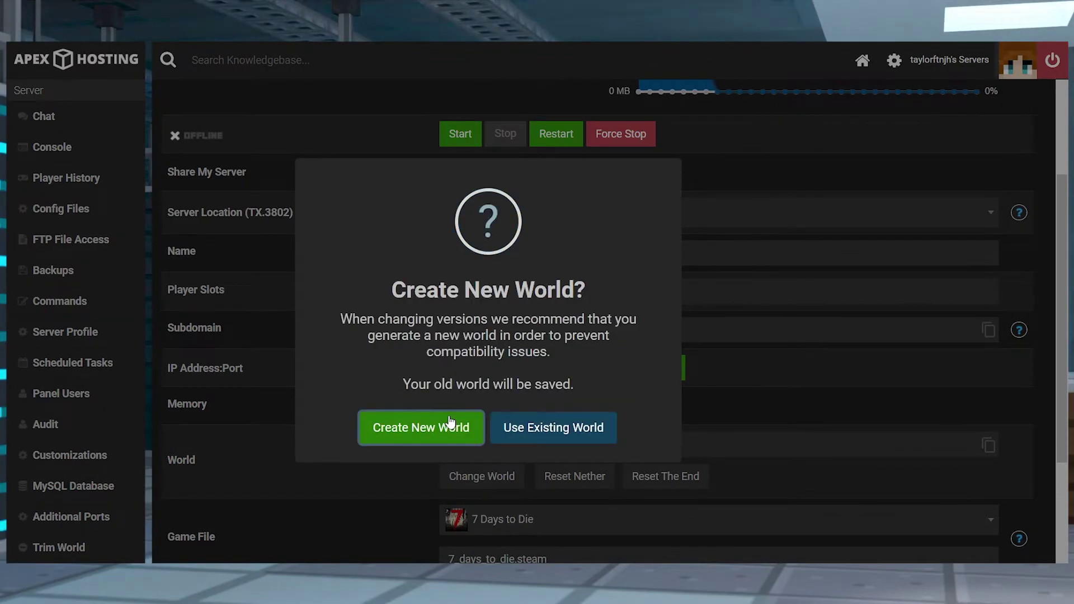
click(424, 440)
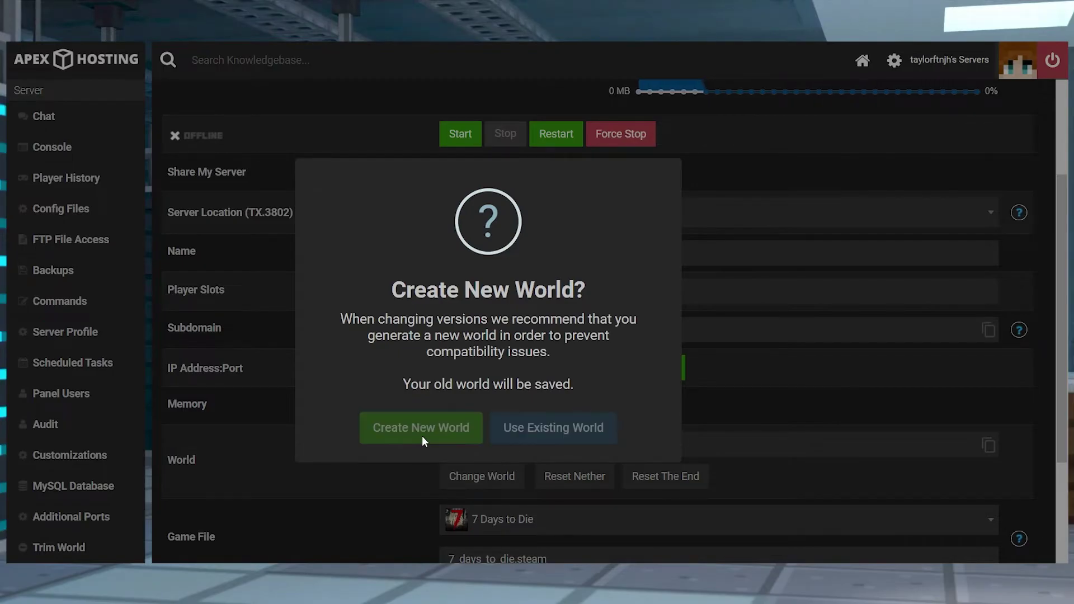
click(422, 421)
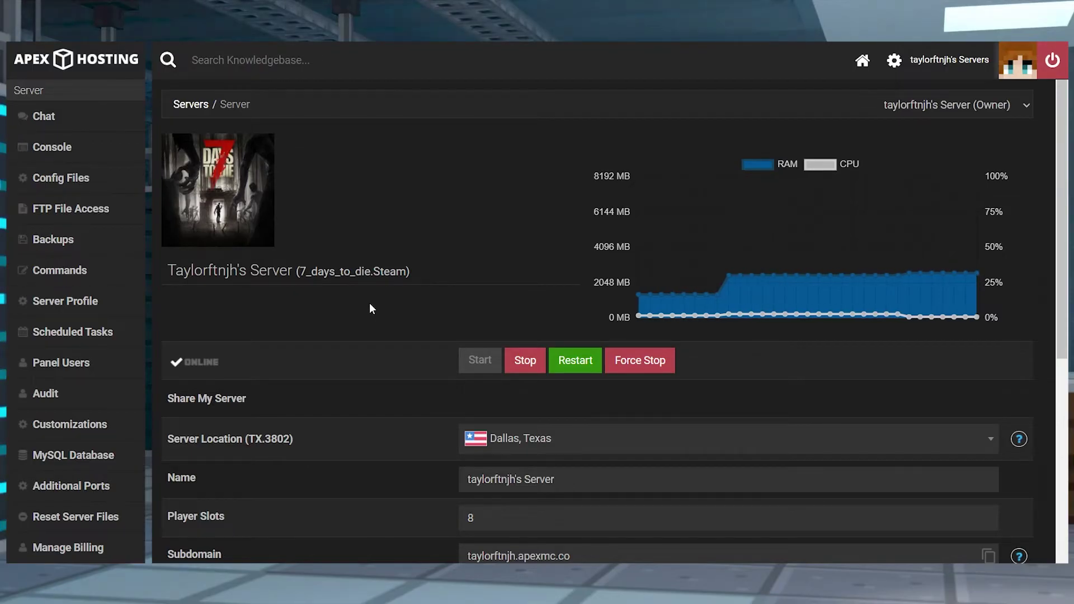
Stop the server and, in FTP File Access, delete .cache, .config, .steam, 7DaysToDieServer_Data, Data, GeneratedWorlds and jar
click(523, 361)
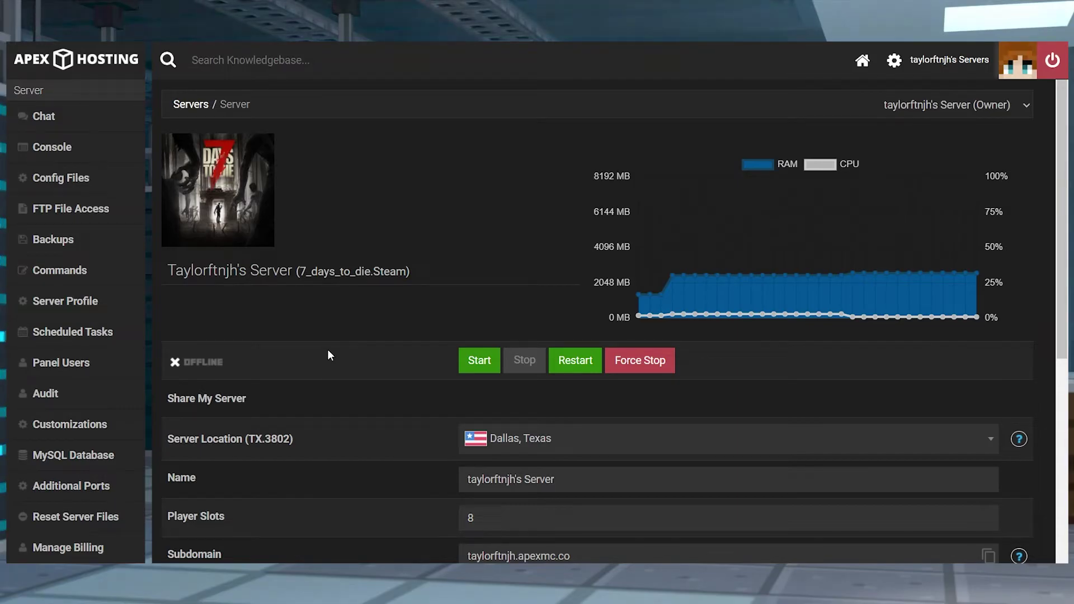
click(71, 208)
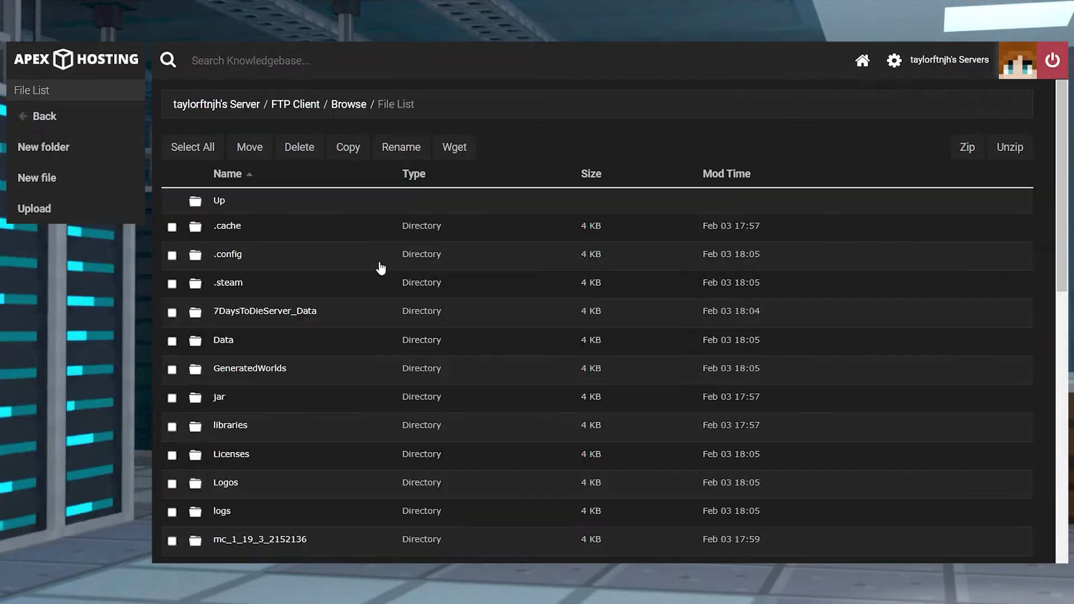
click(172, 226)
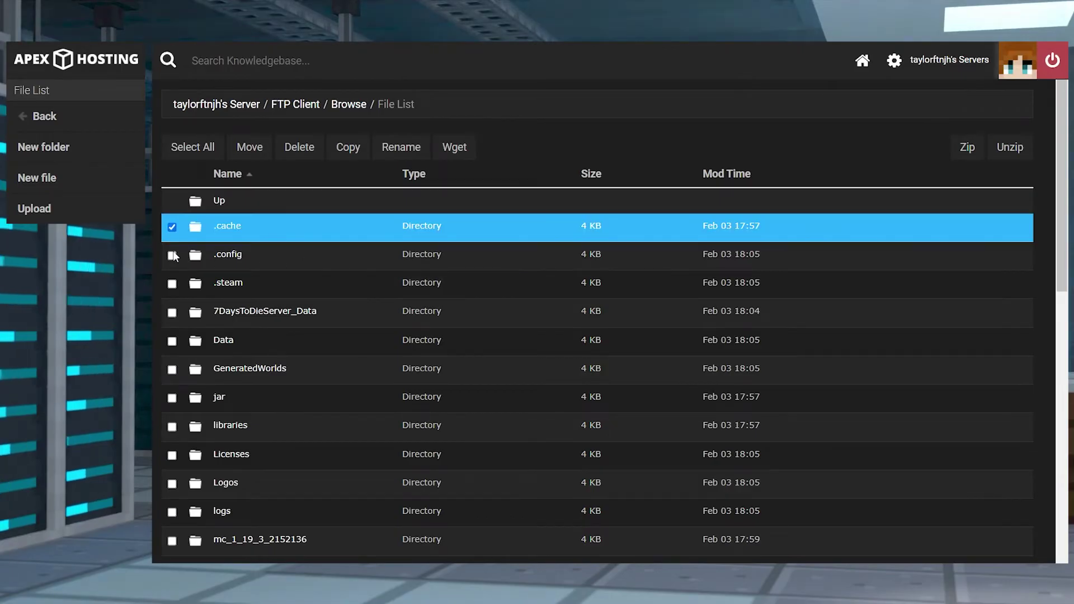
click(172, 255)
click(172, 284)
click(171, 312)
click(172, 341)
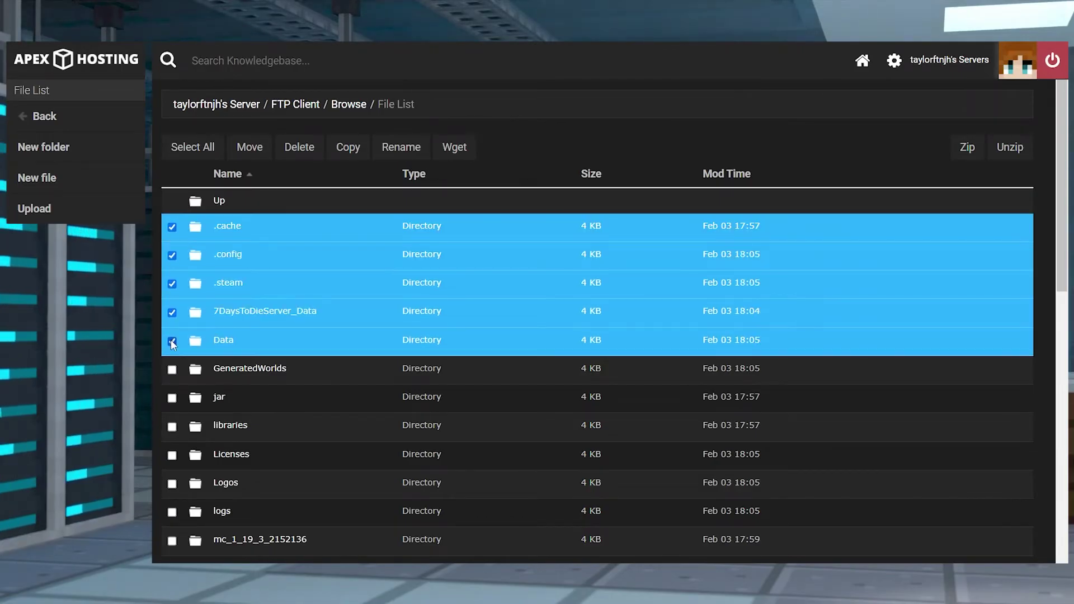
click(171, 370)
click(171, 397)
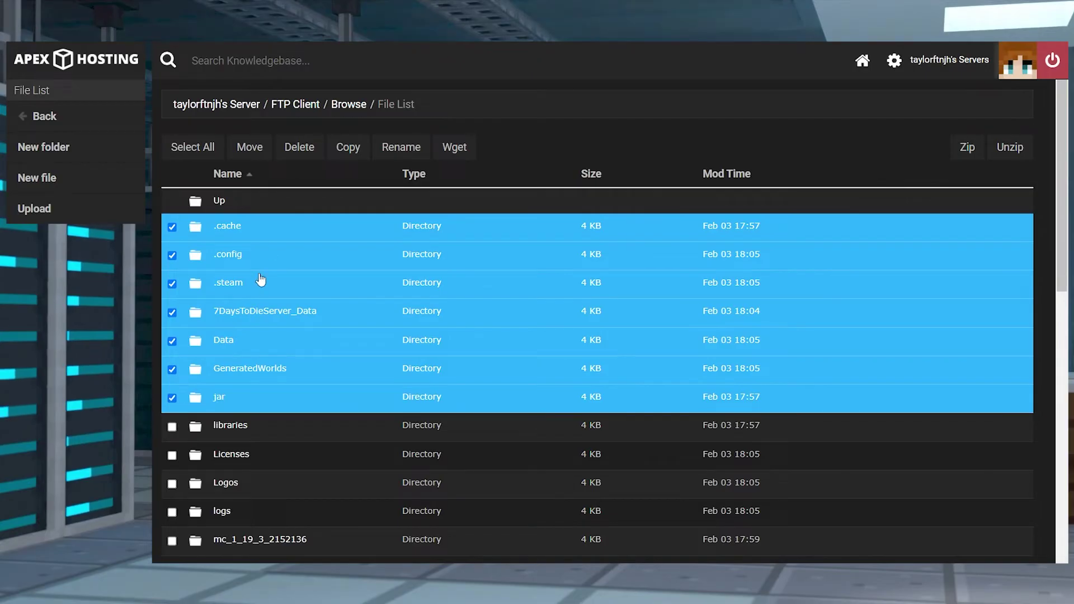
click(296, 148)
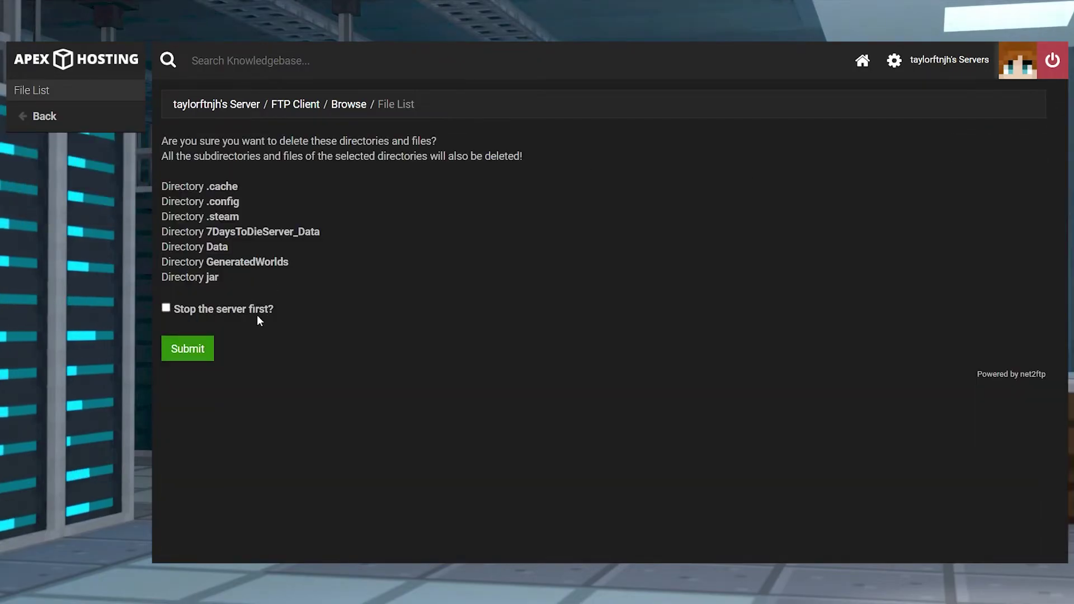
click(187, 348)
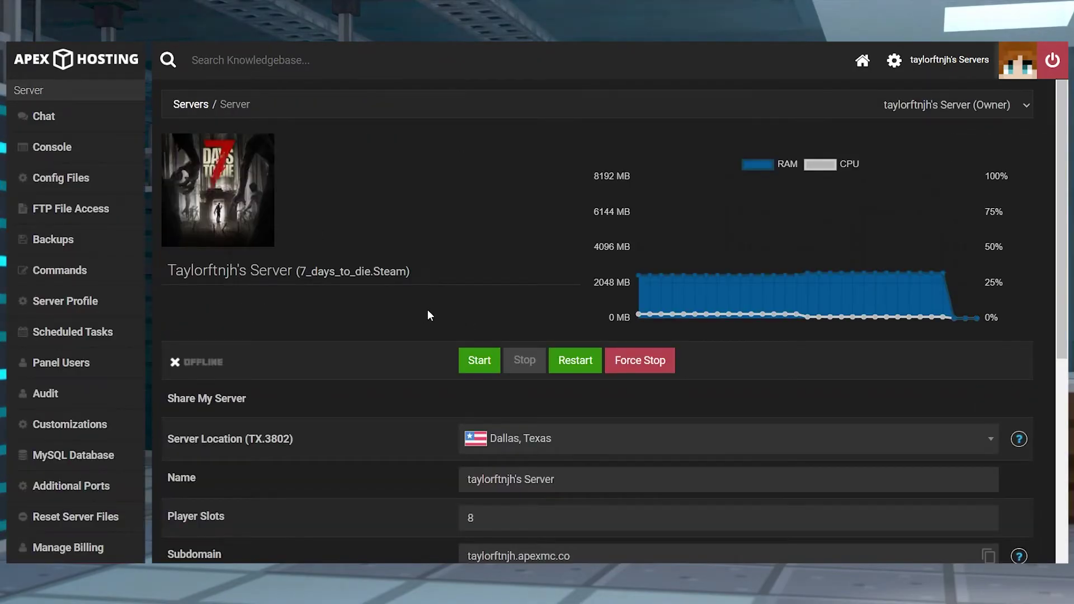
Start the server, begin a Core Files reset, then stop the server
click(561, 362)
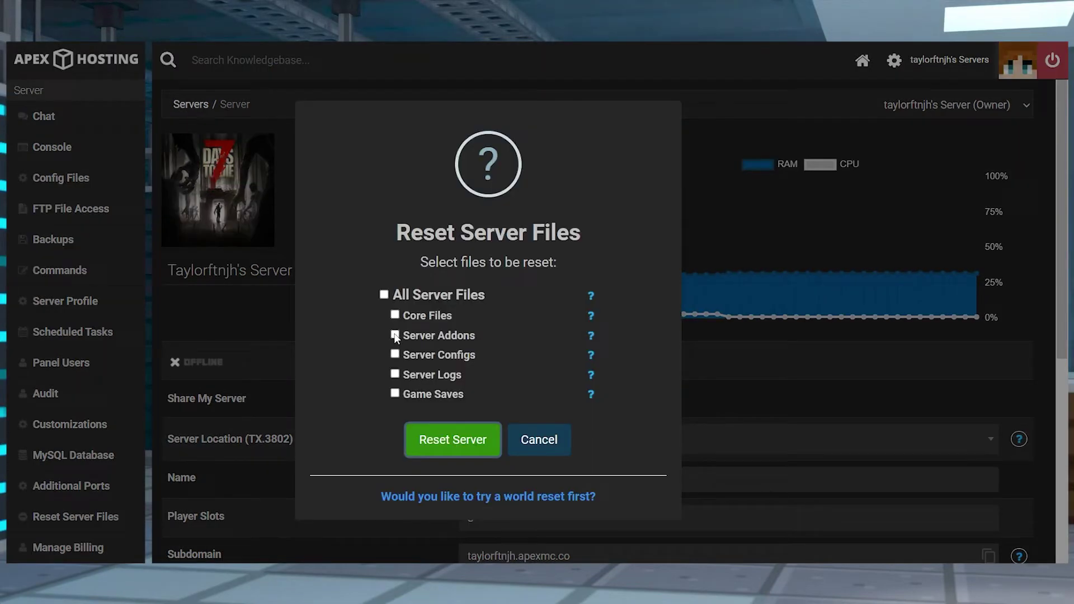
click(395, 316)
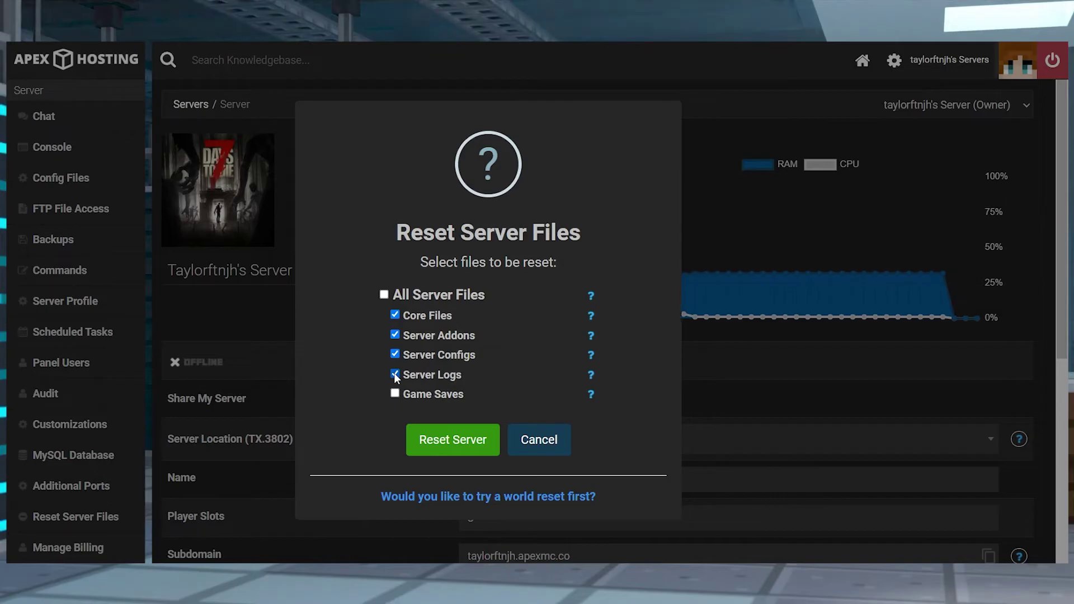
click(455, 439)
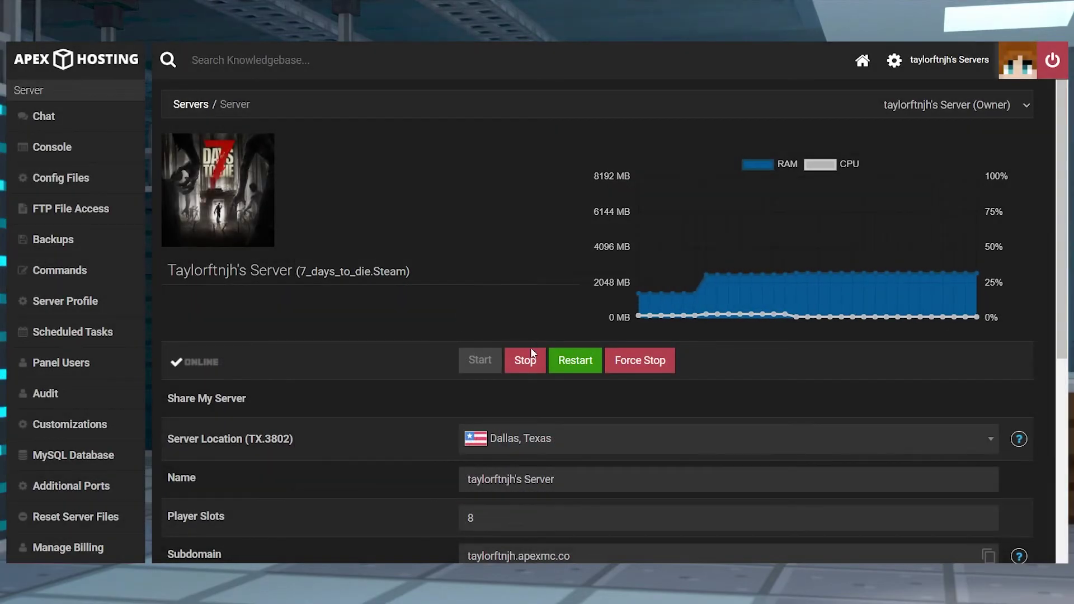
click(532, 352)
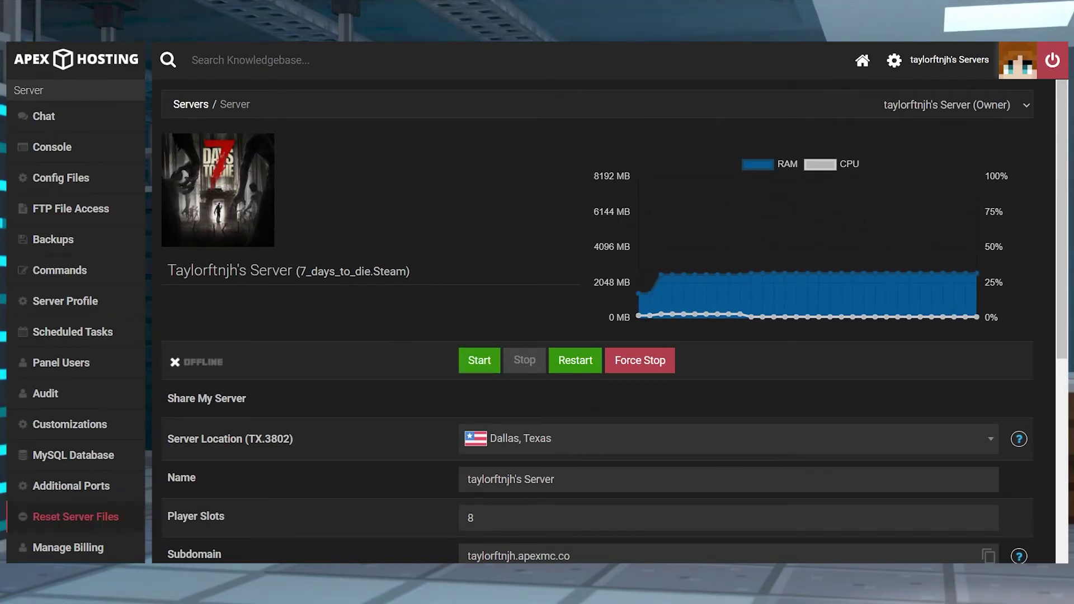
Reset Core Files, Server Configs and Server Logs, confirming with 'reset', then restart the server
click(75, 517)
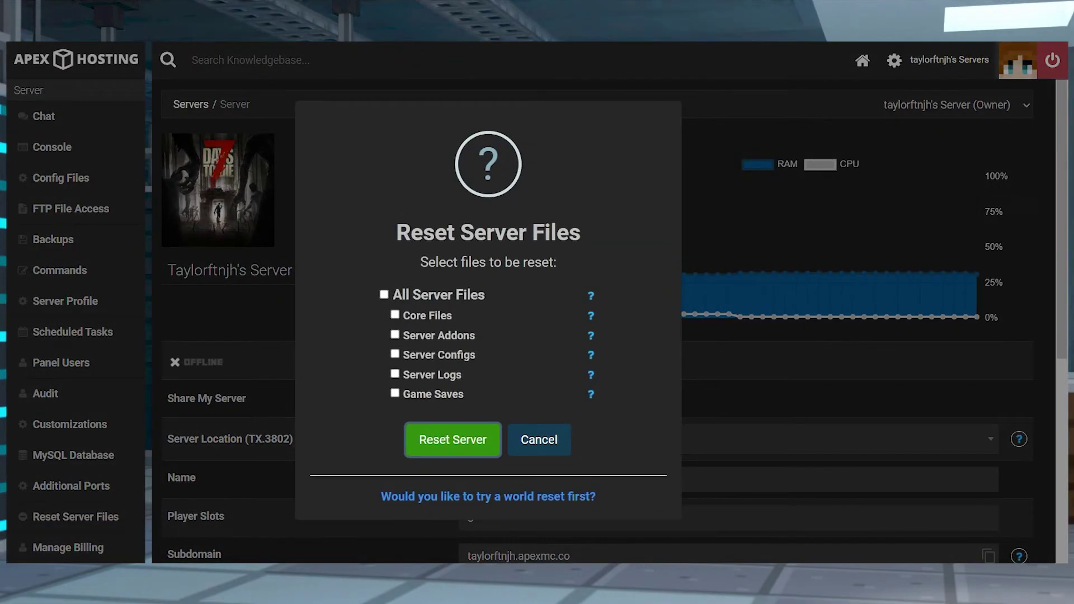
click(394, 315)
click(395, 355)
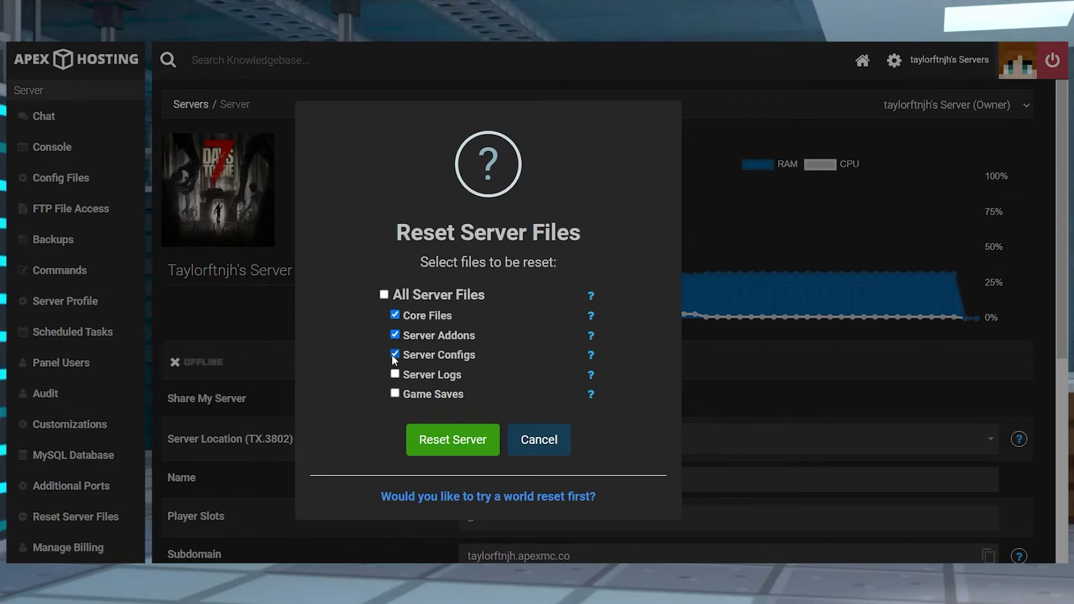
click(395, 374)
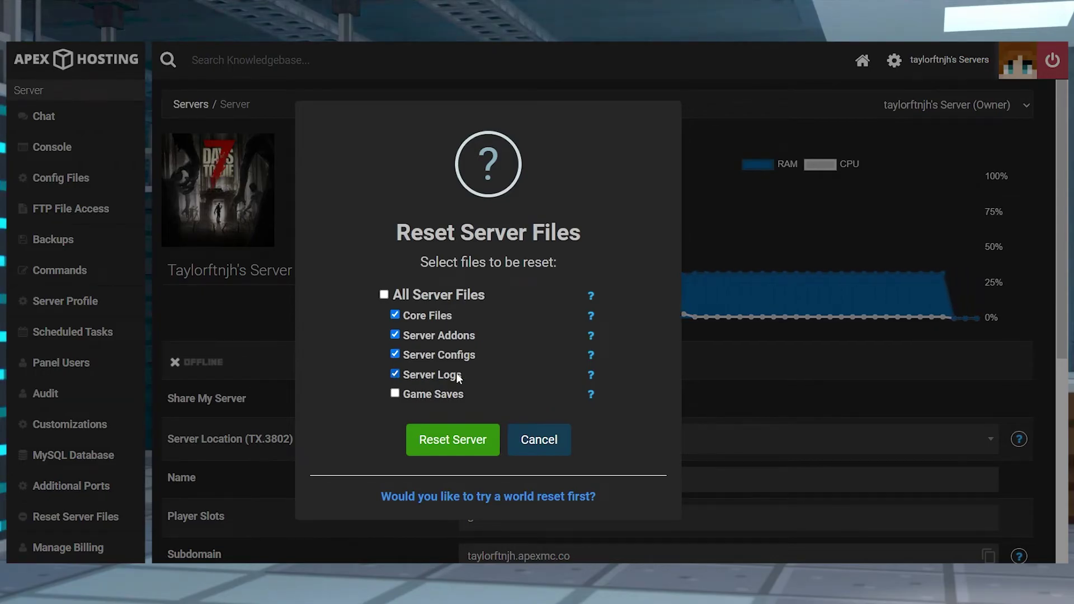
click(460, 439)
text(reset)
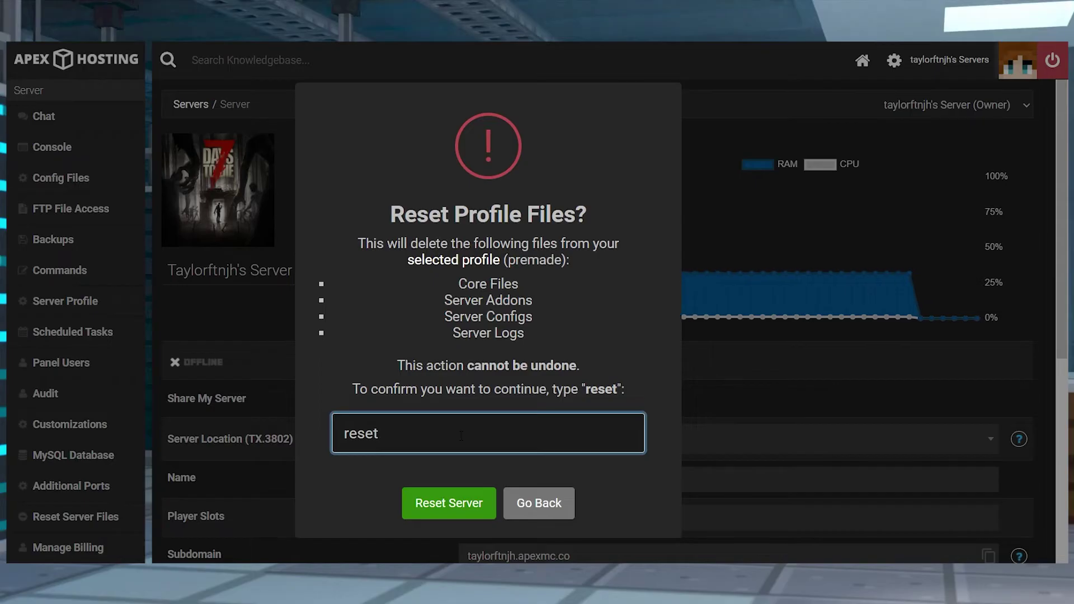
click(466, 498)
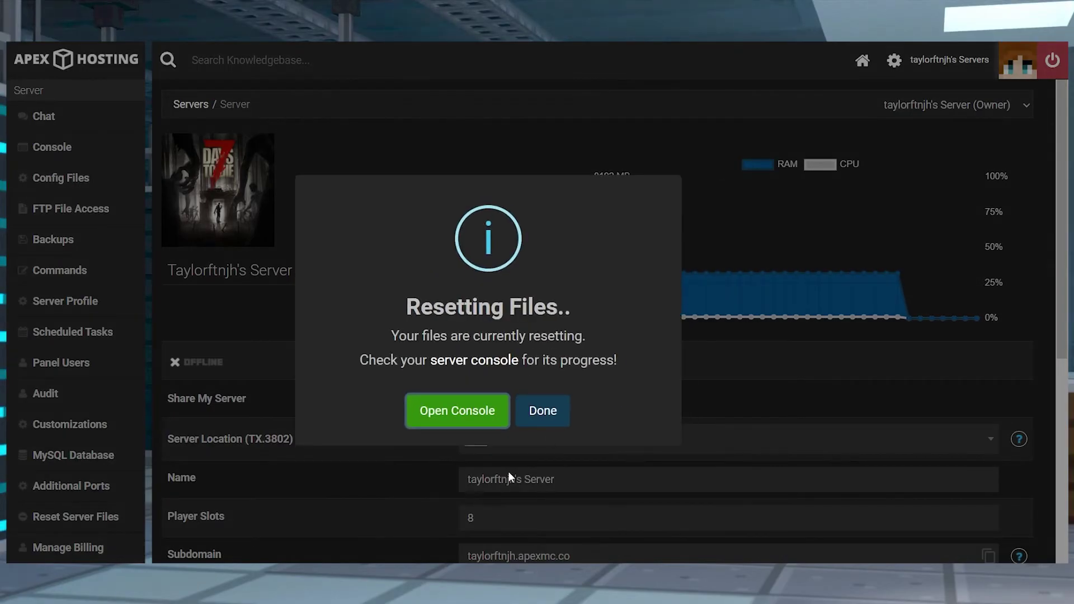
click(553, 424)
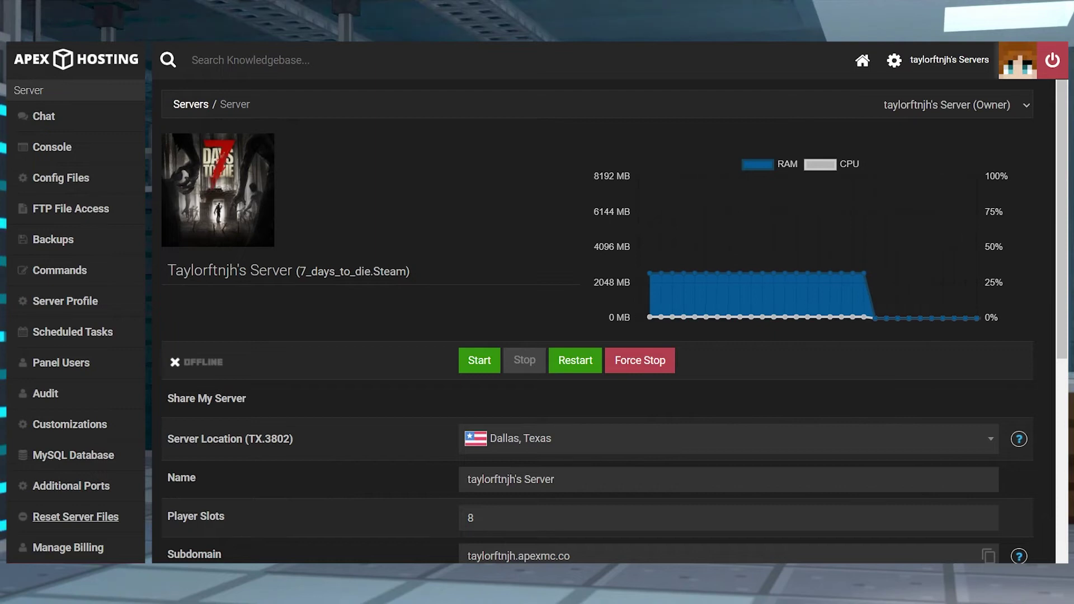
click(575, 360)
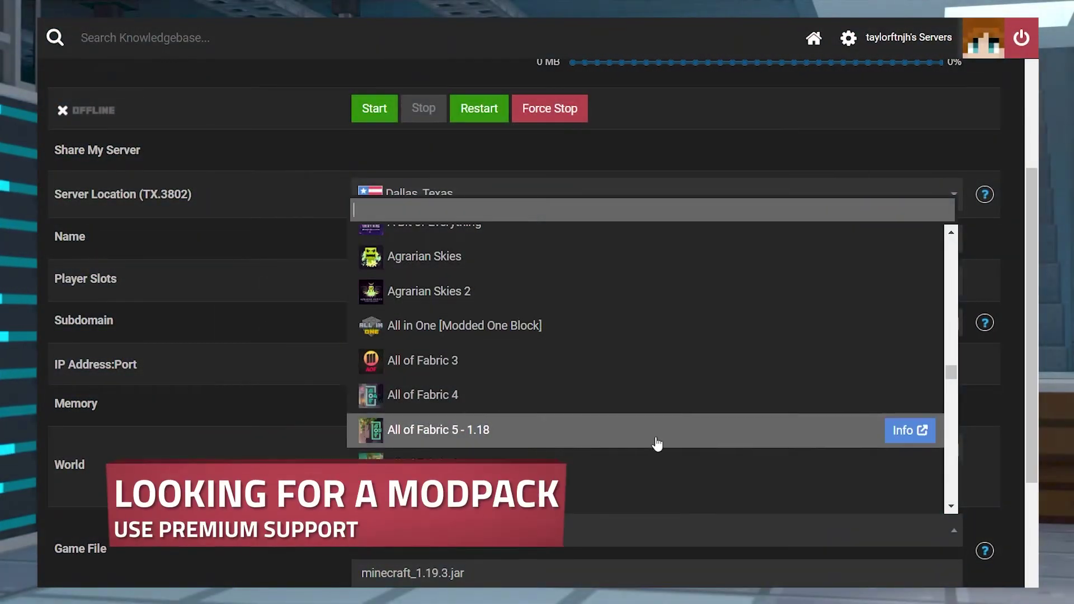
Write the support message 'p me install this modpack' and paste the CurseForge modpack link
scroll(655, 442, down, 8)
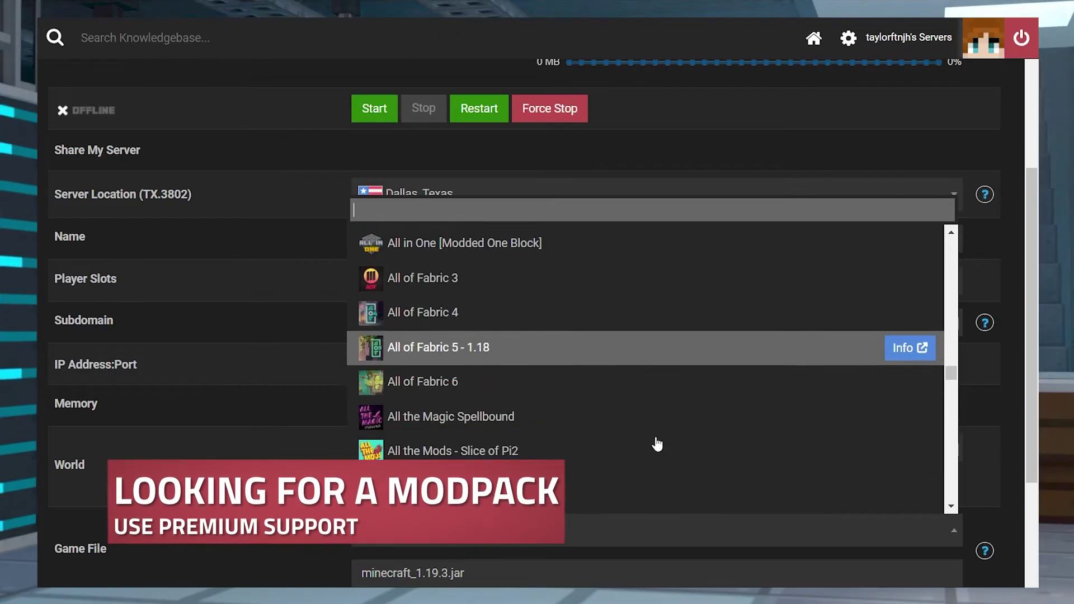
scroll(653, 433, down, 6)
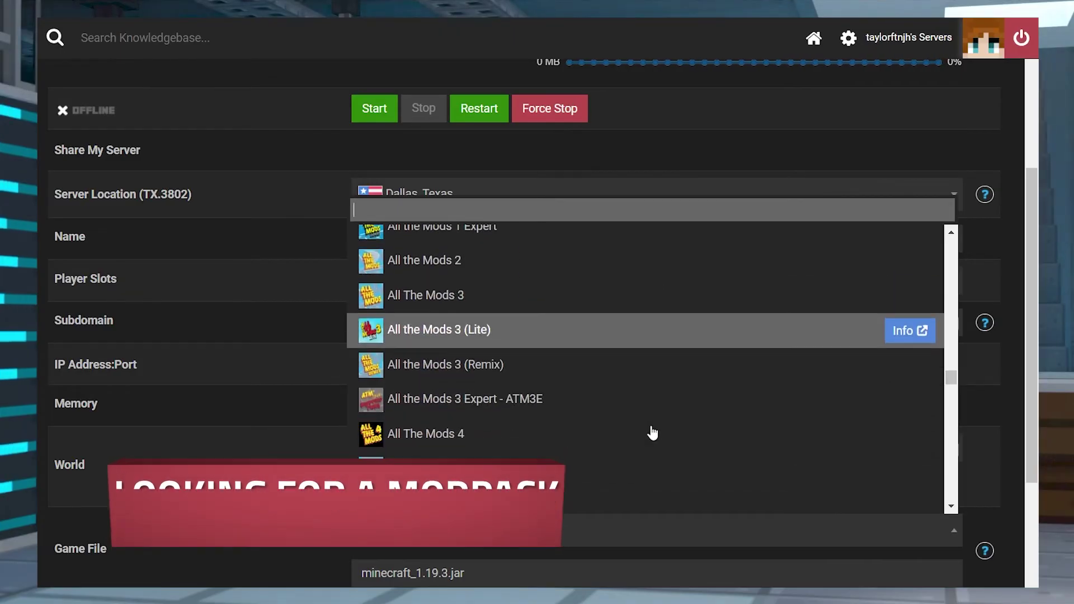
scroll(652, 433, down, 6)
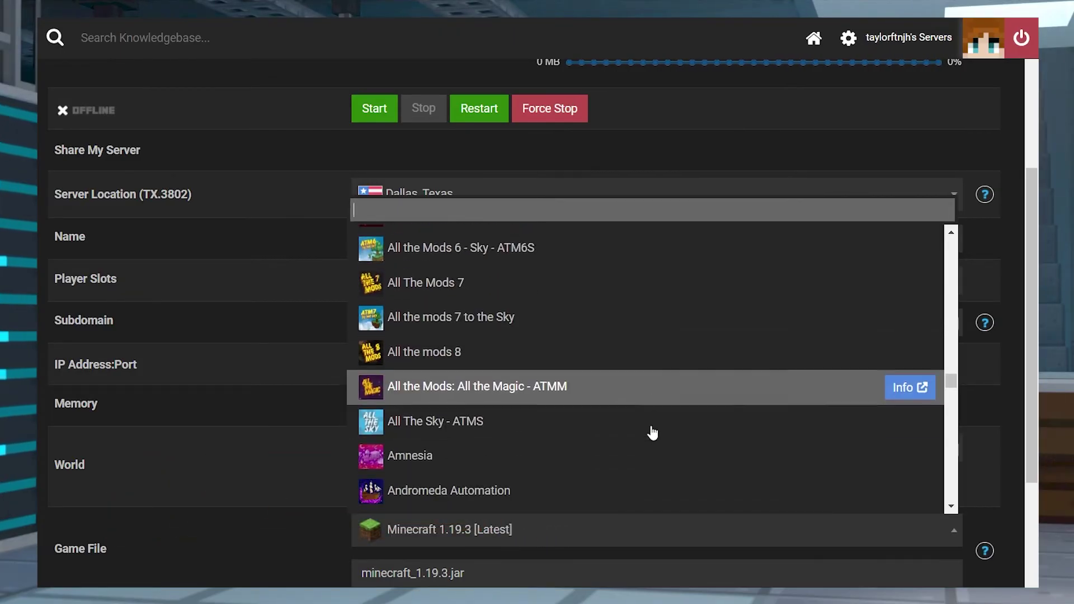
scroll(653, 433, down, 8)
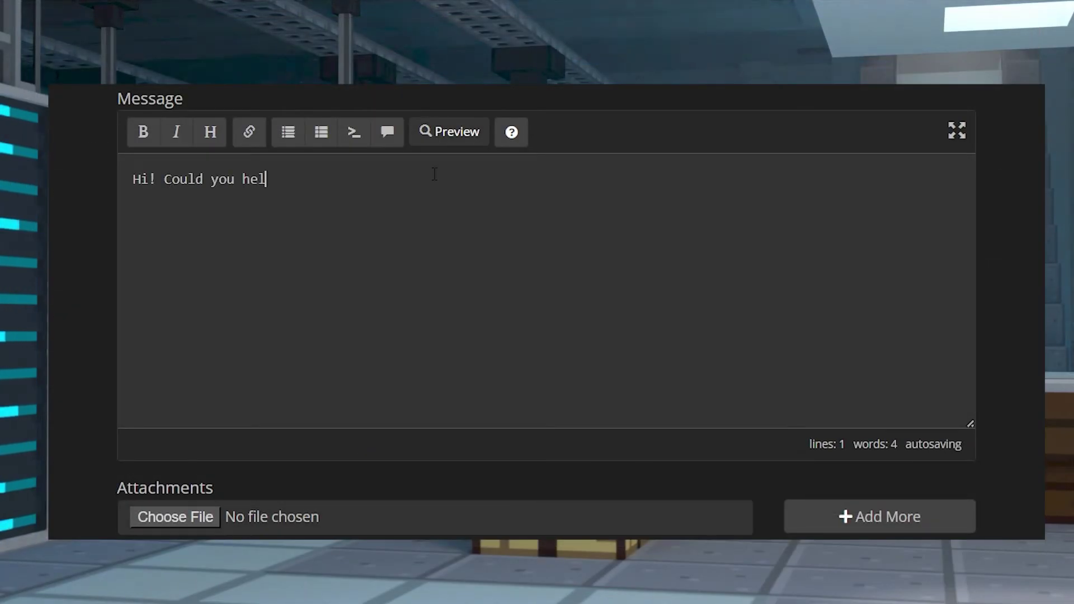
text(p me install this modpack onto my server?)
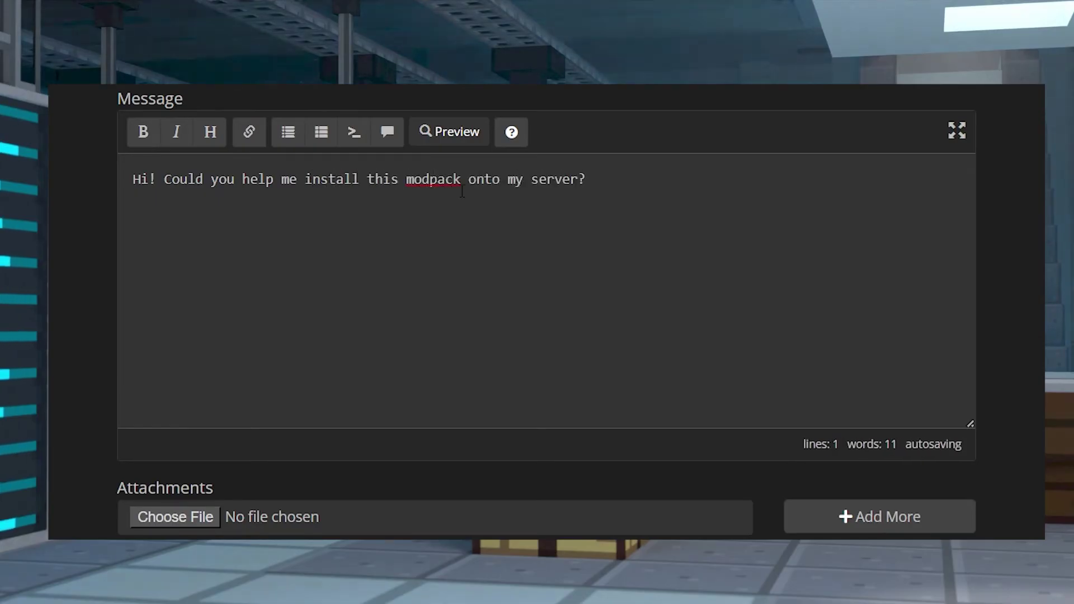
text(https://www.curseforge.com/minecraft/modpacks/minecraft-eternal)
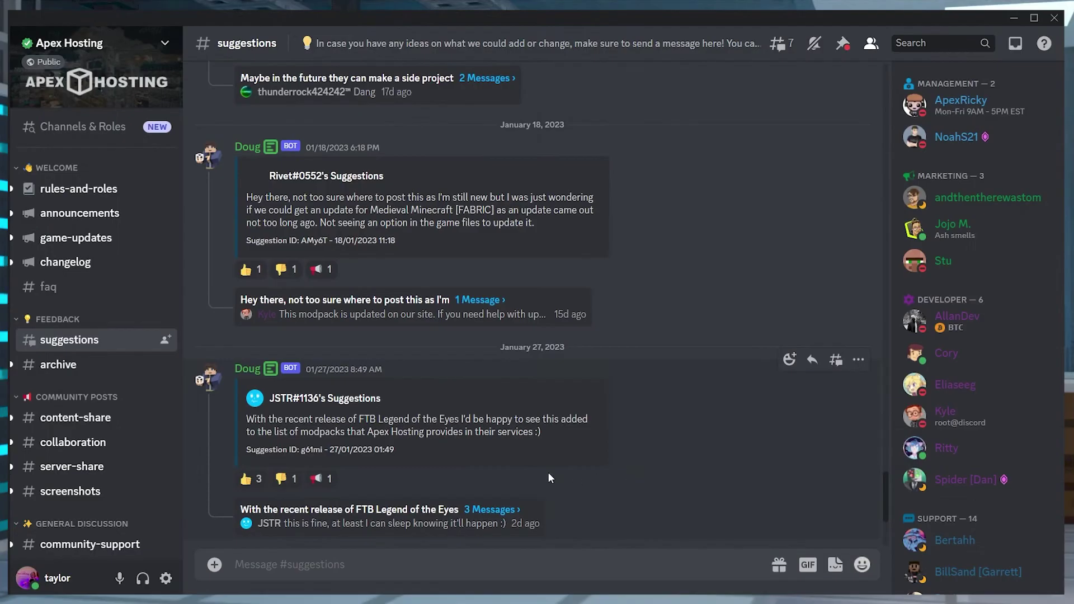
mouse_move(109, 348)
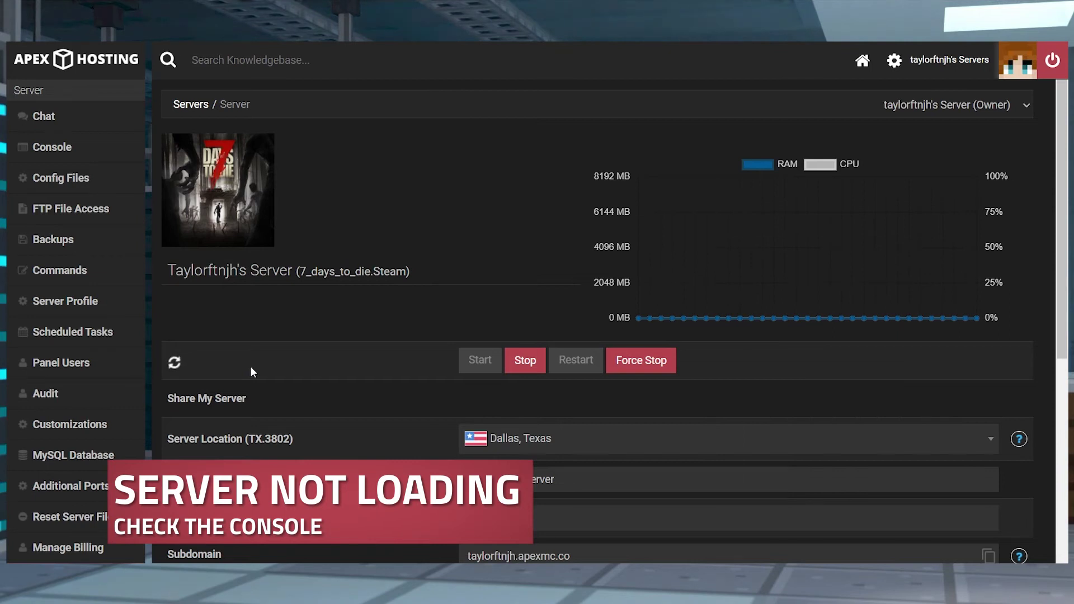
Read the startup log in the Console, then select the game type text on the overview
click(117, 158)
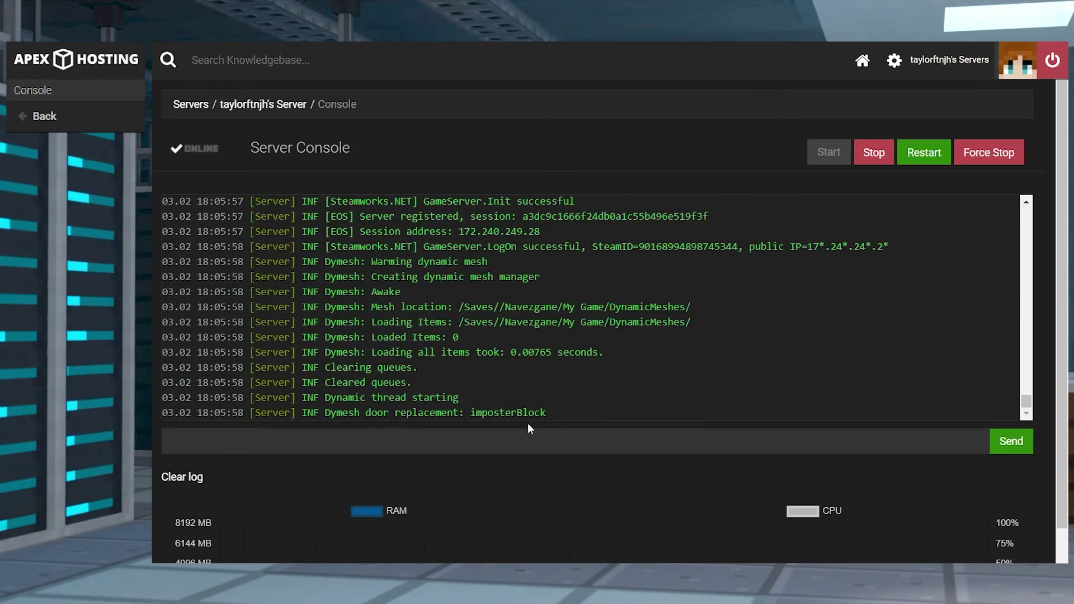
scroll(569, 412, down, 1)
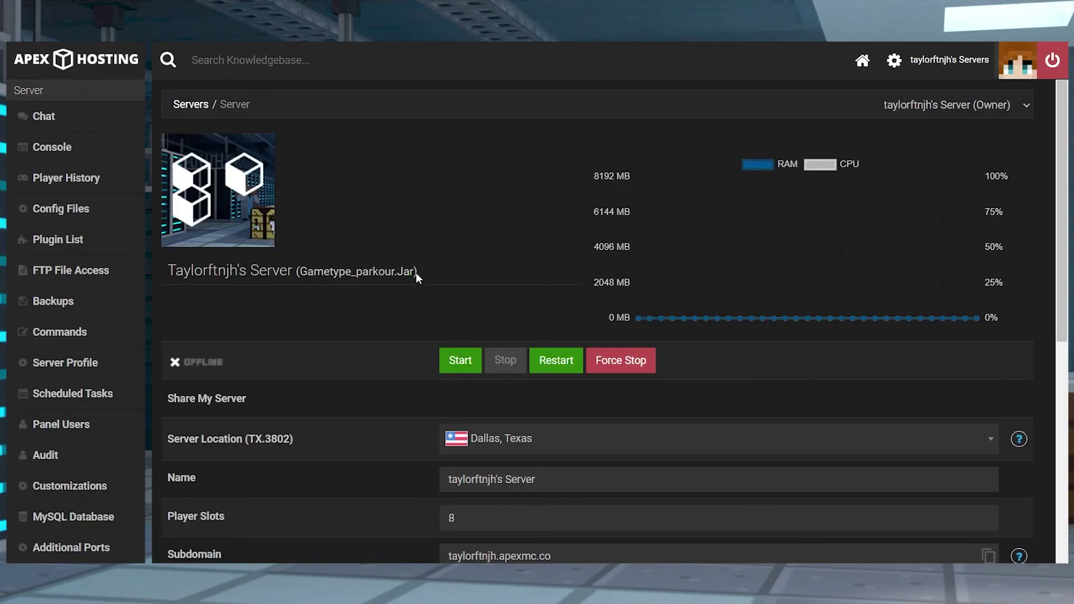
drag(417, 277, 301, 283)
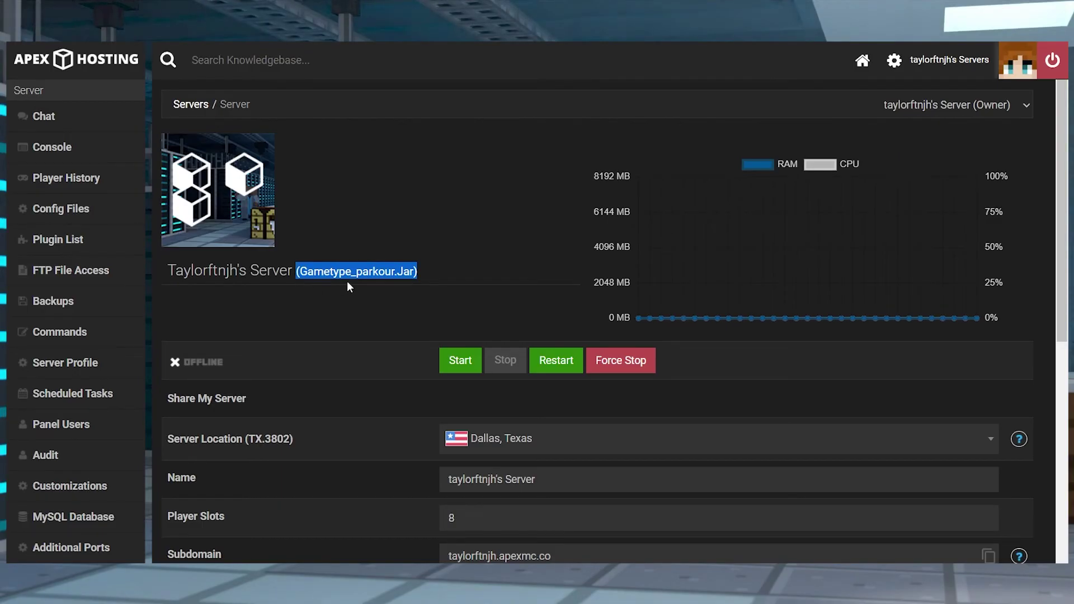
click(367, 283)
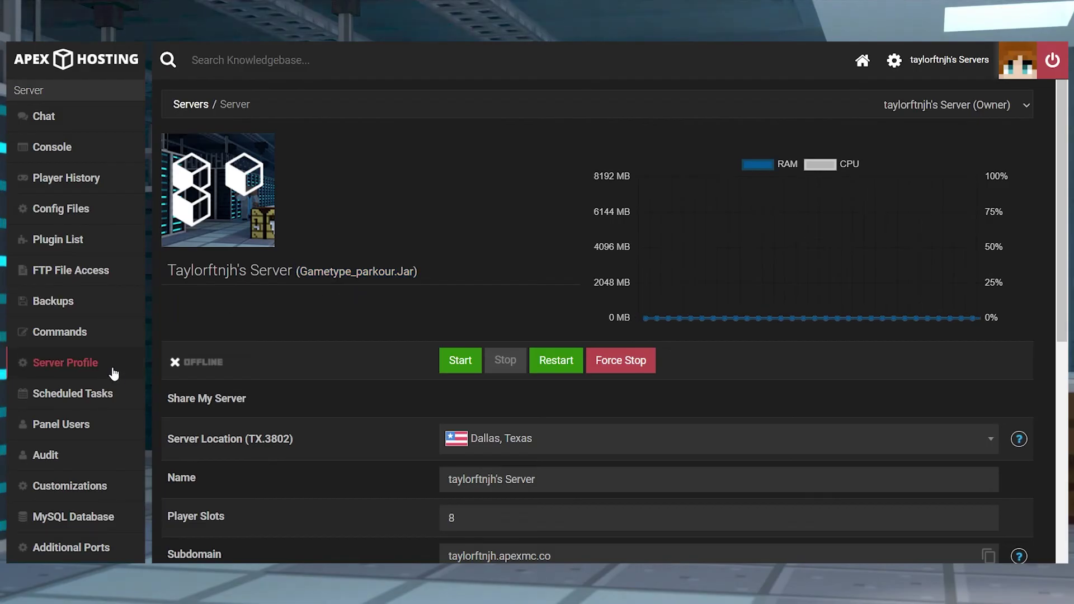